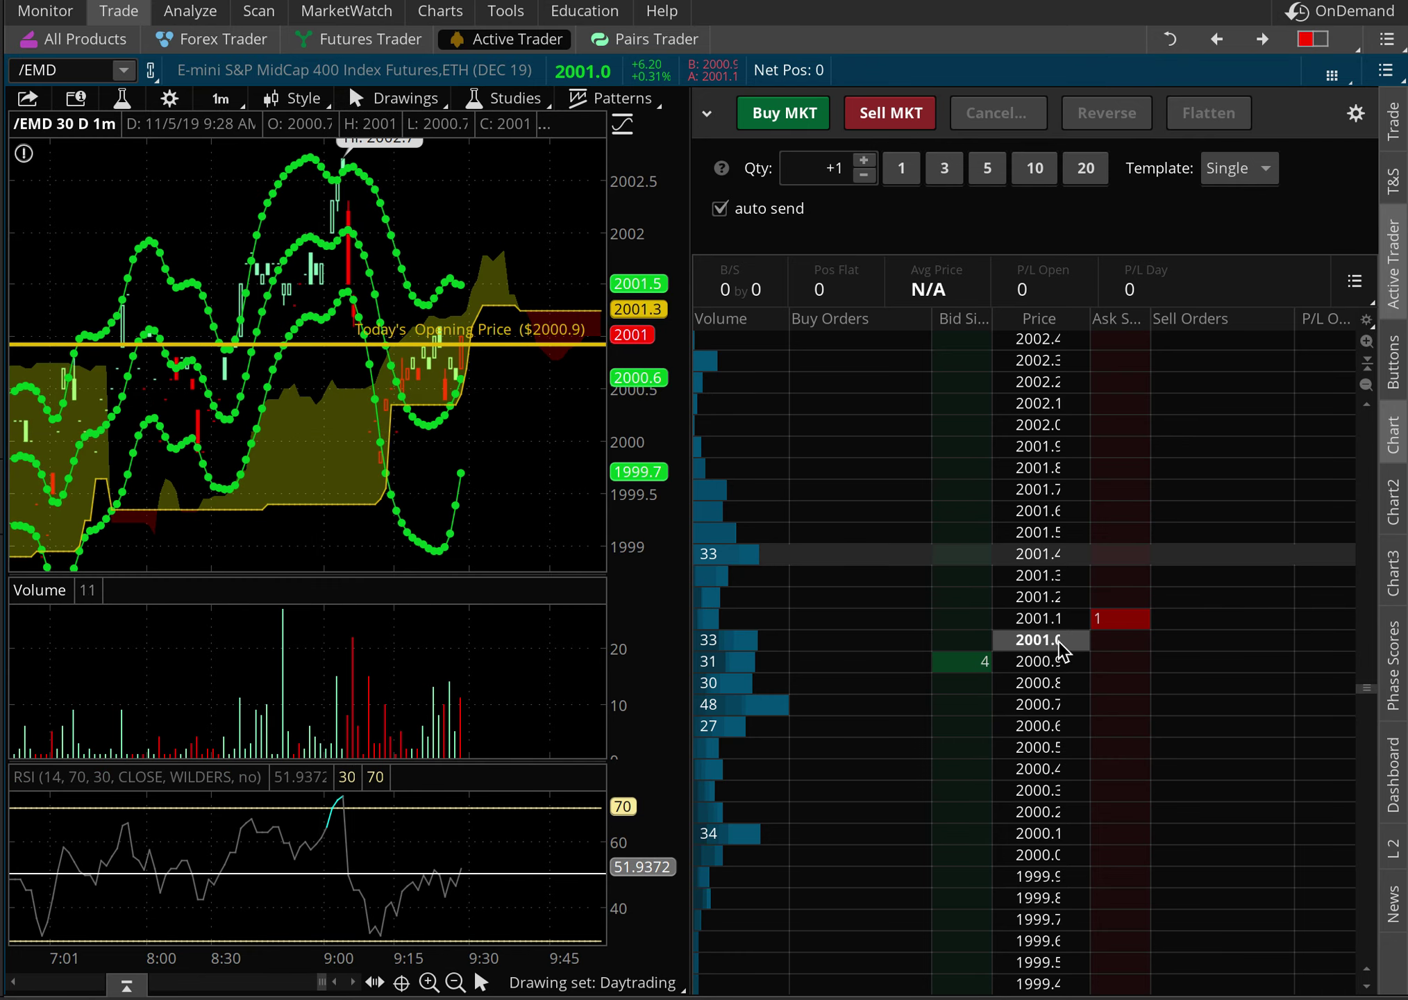
- Dismiss the quick buy/sell panel and zoom the chart in on the recent 9:00–9:55 candles
left_click(1395, 760)
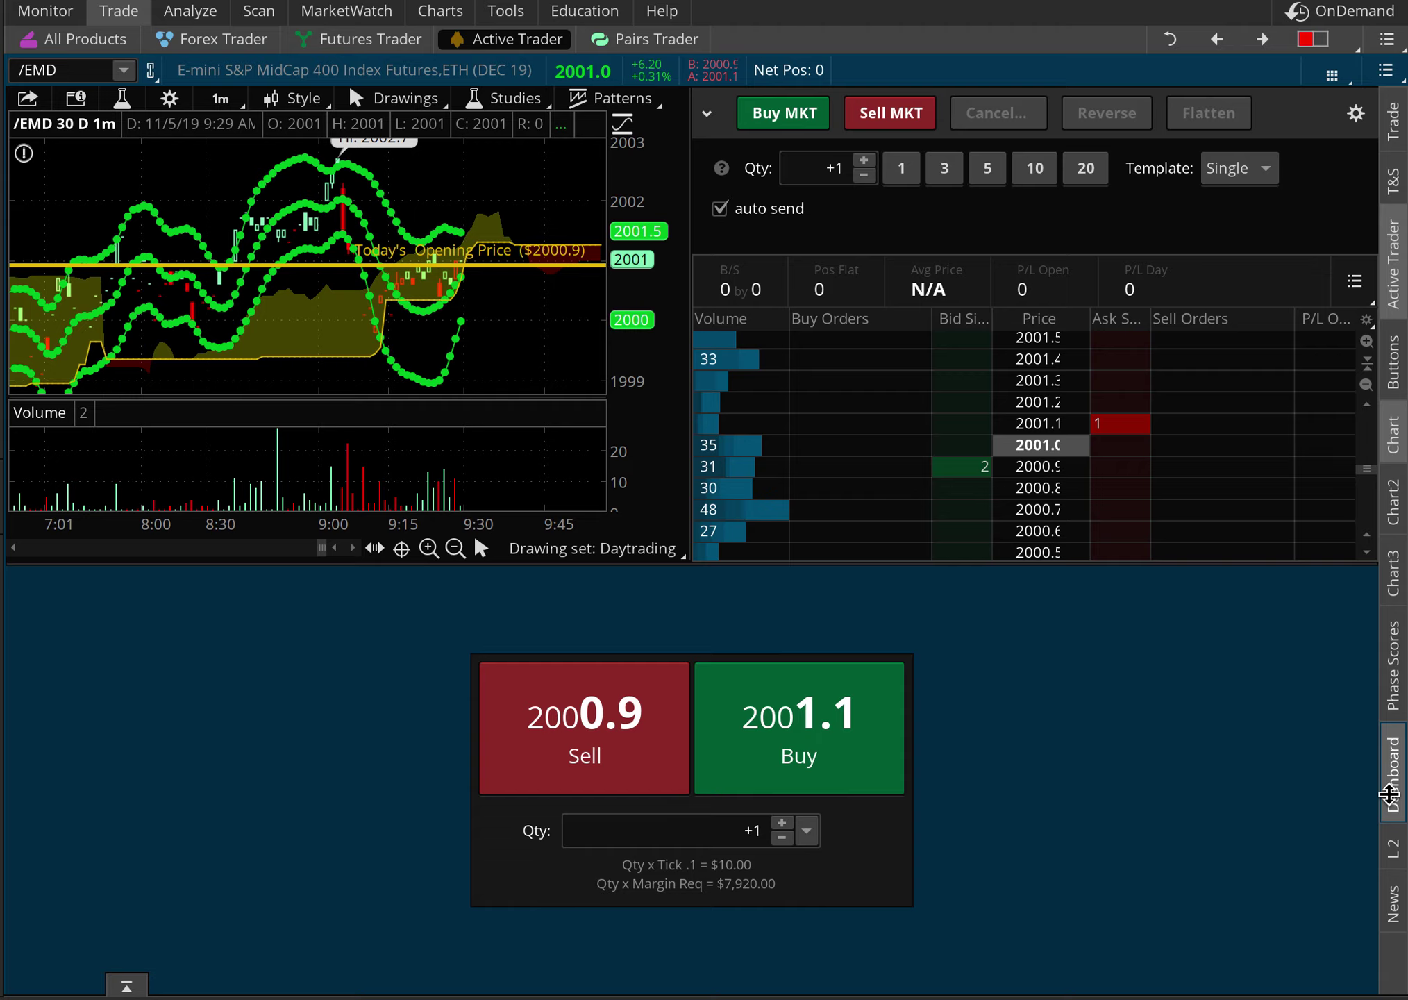
left_click(1391, 788)
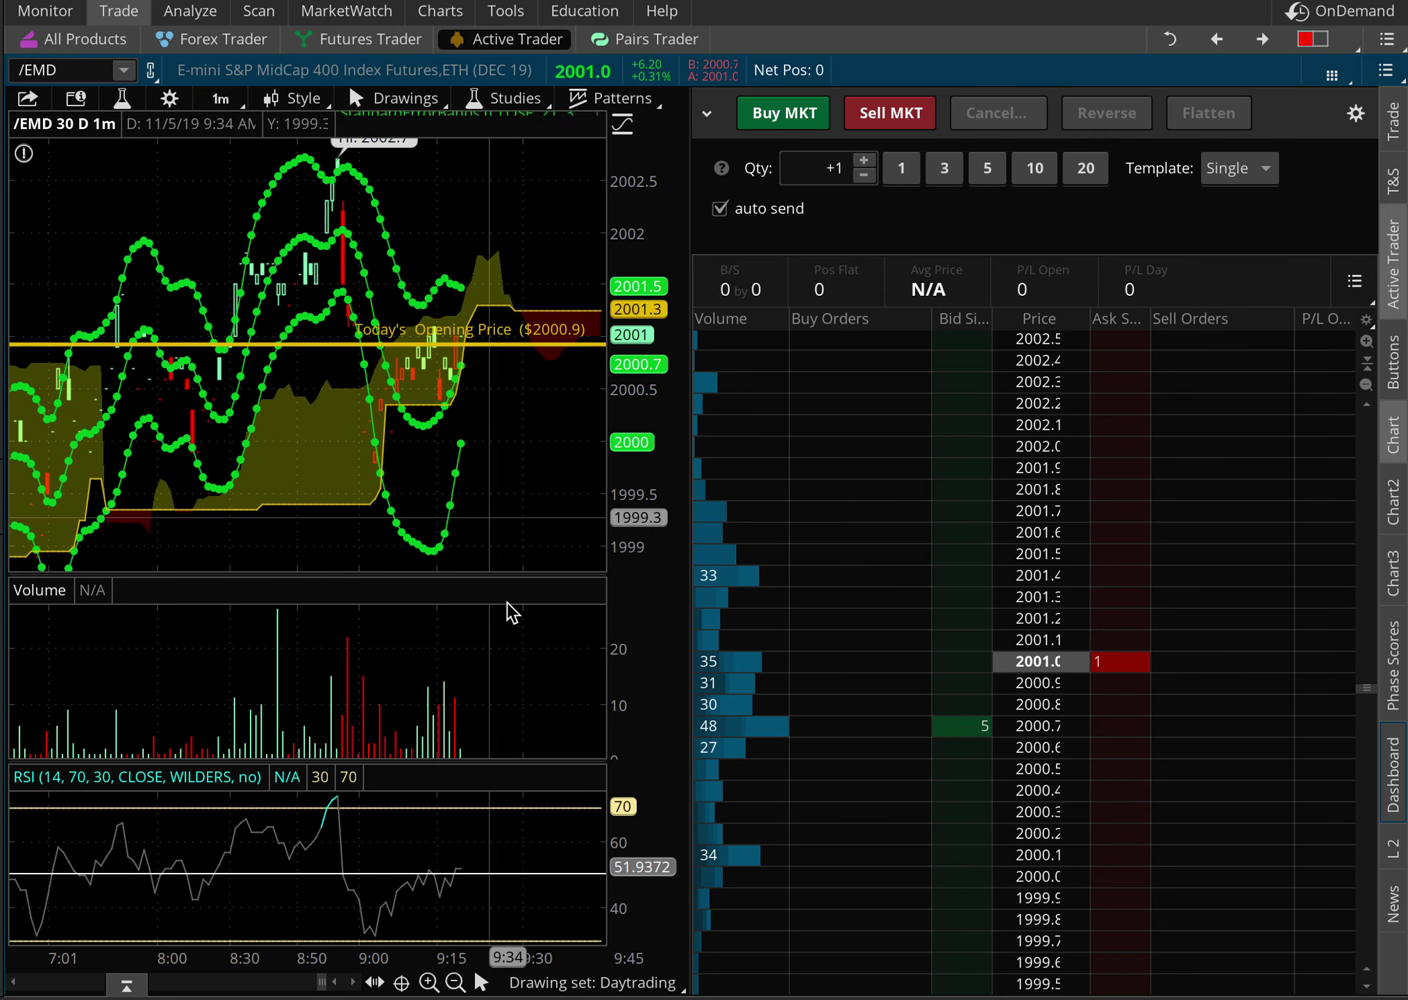
left_click(428, 981)
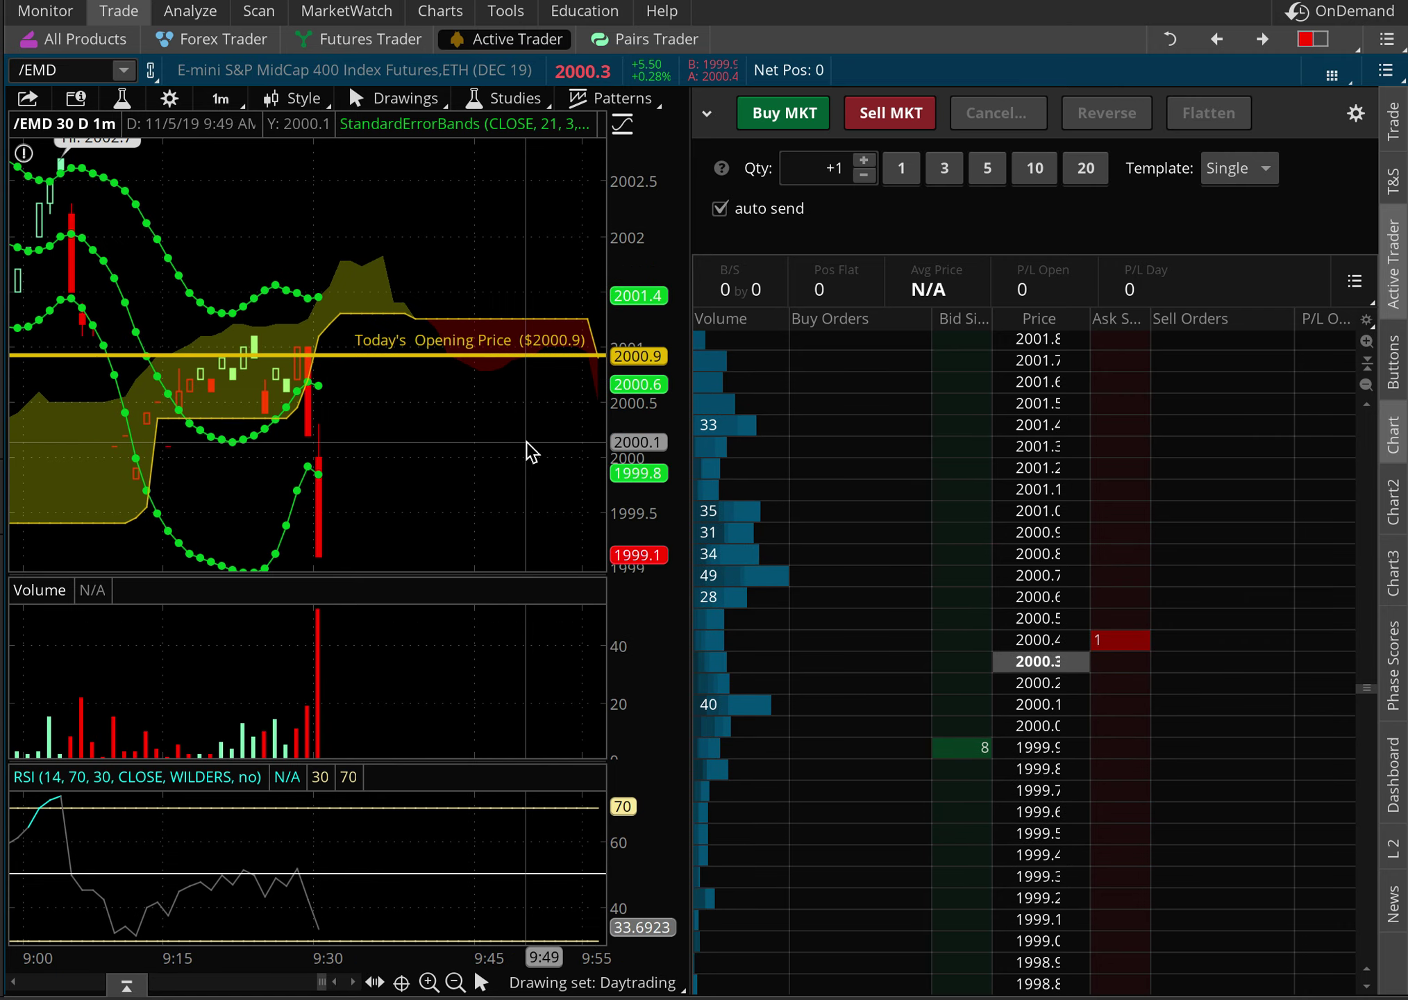
- Compress the price scale and move the Today's Opening Price line down to 2000
left_click_drag(634, 322, 634, 465)
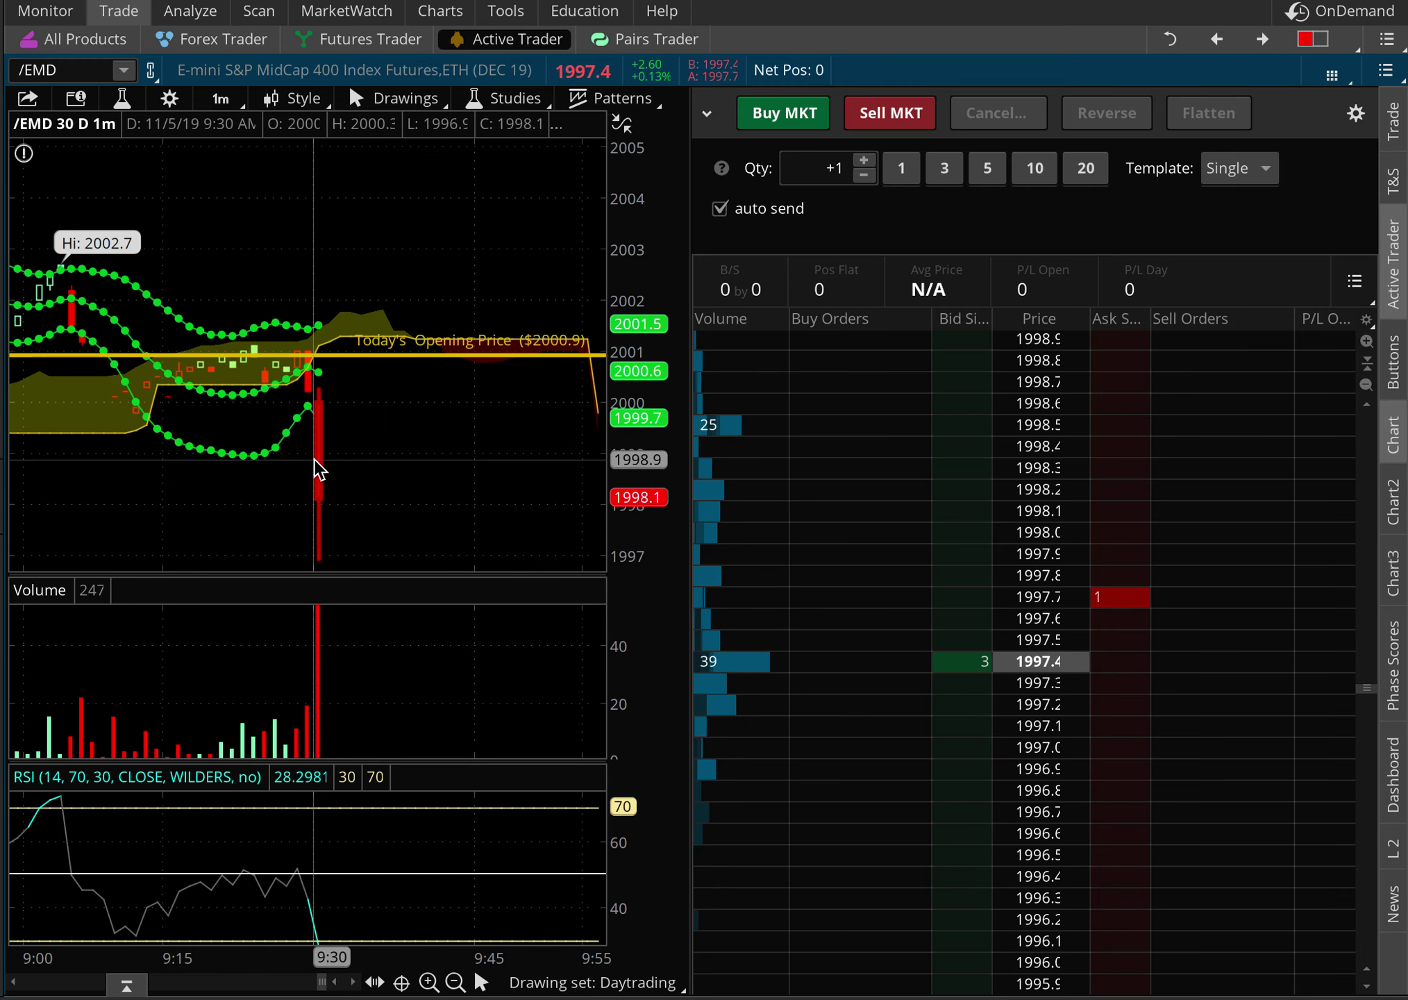
left_click(386, 353)
left_click_drag(386, 352, 384, 402)
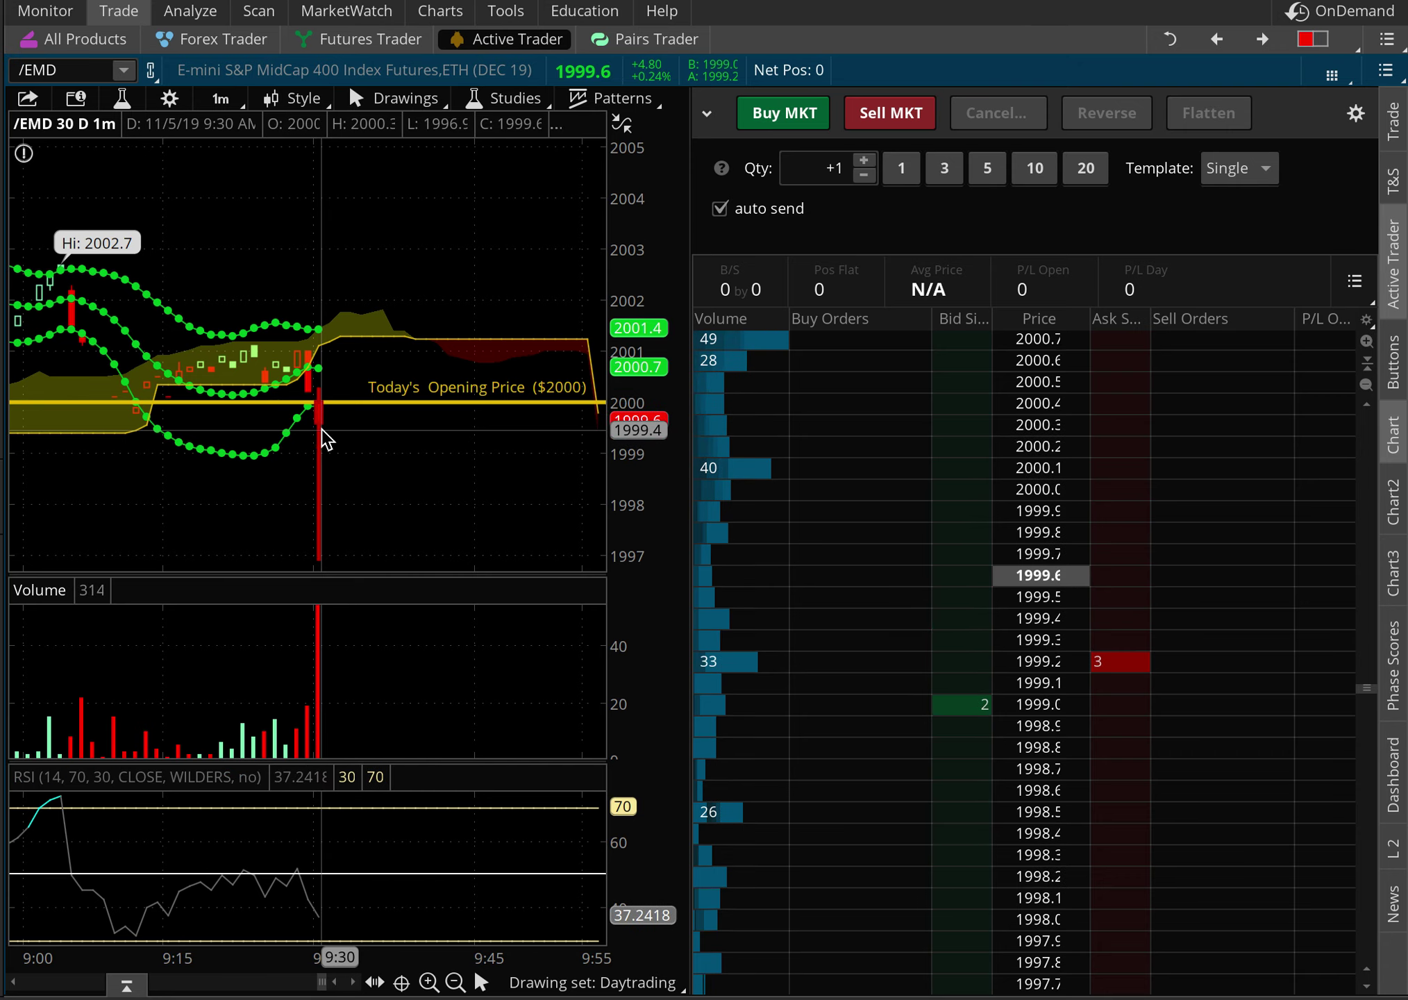
- Place a one-contract buy at 1999.3, convert it to a Buy +1 STOP at 2000.4, and send it working
left_click(946, 639)
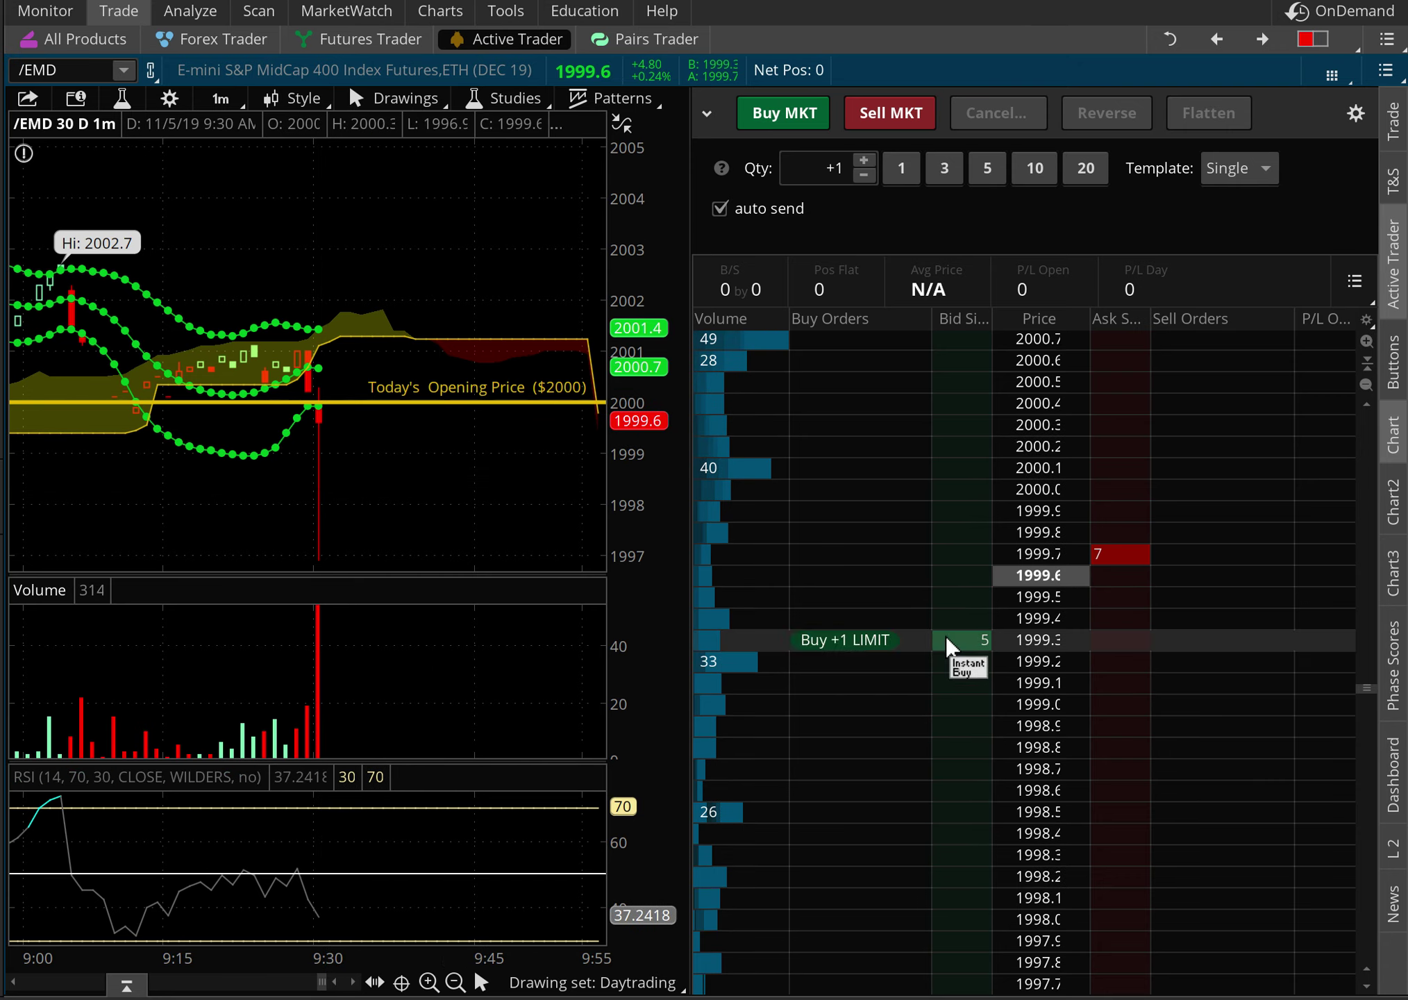
left_click_drag(949, 481, 952, 407)
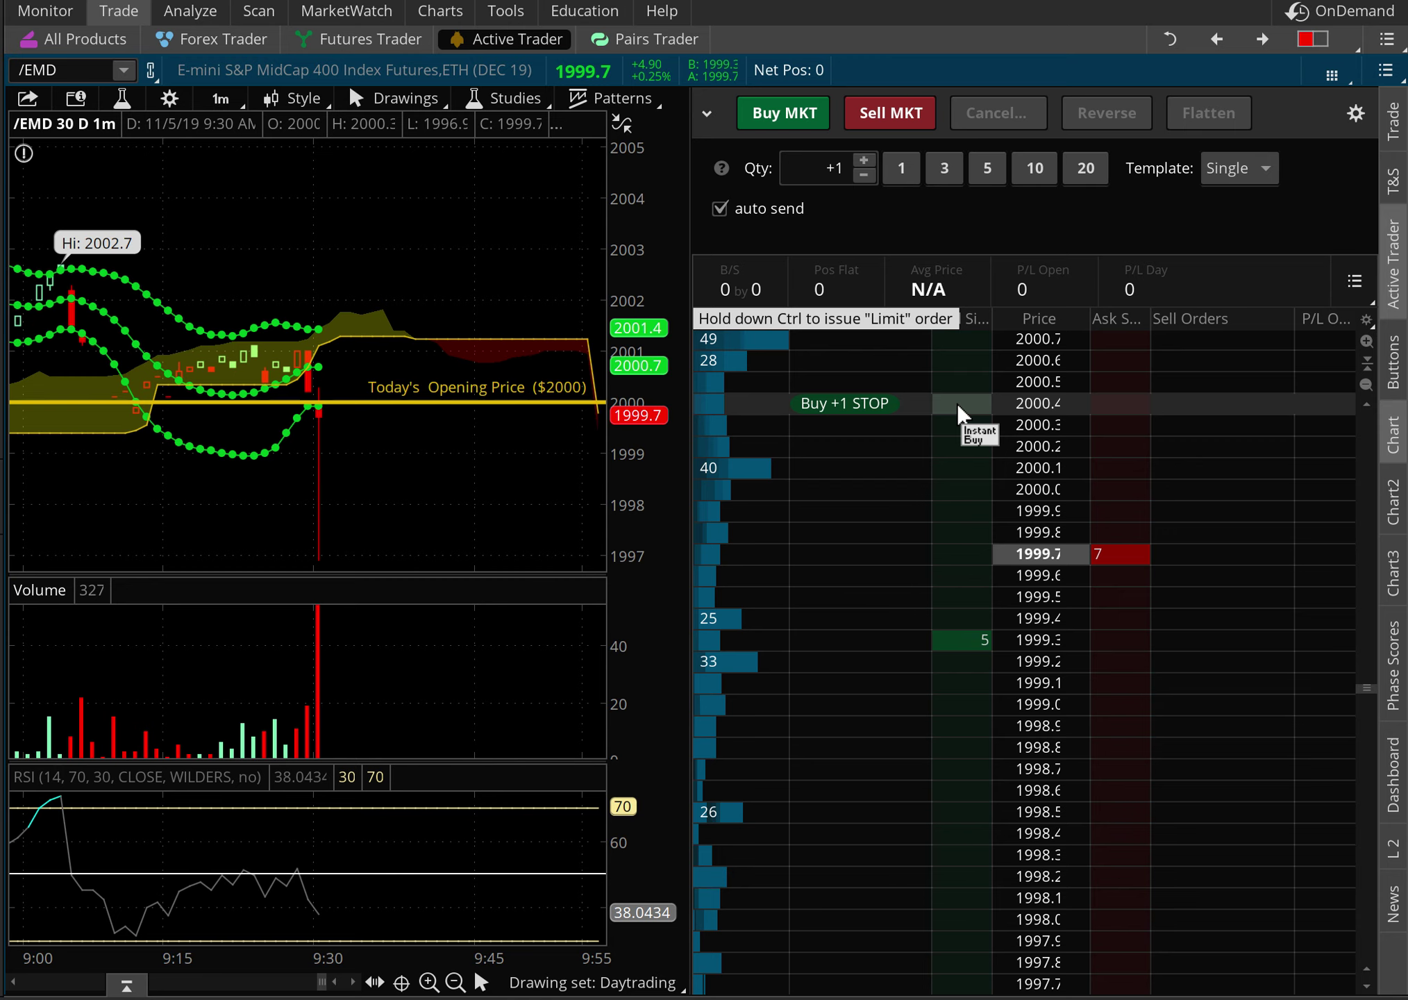
left_click(968, 646)
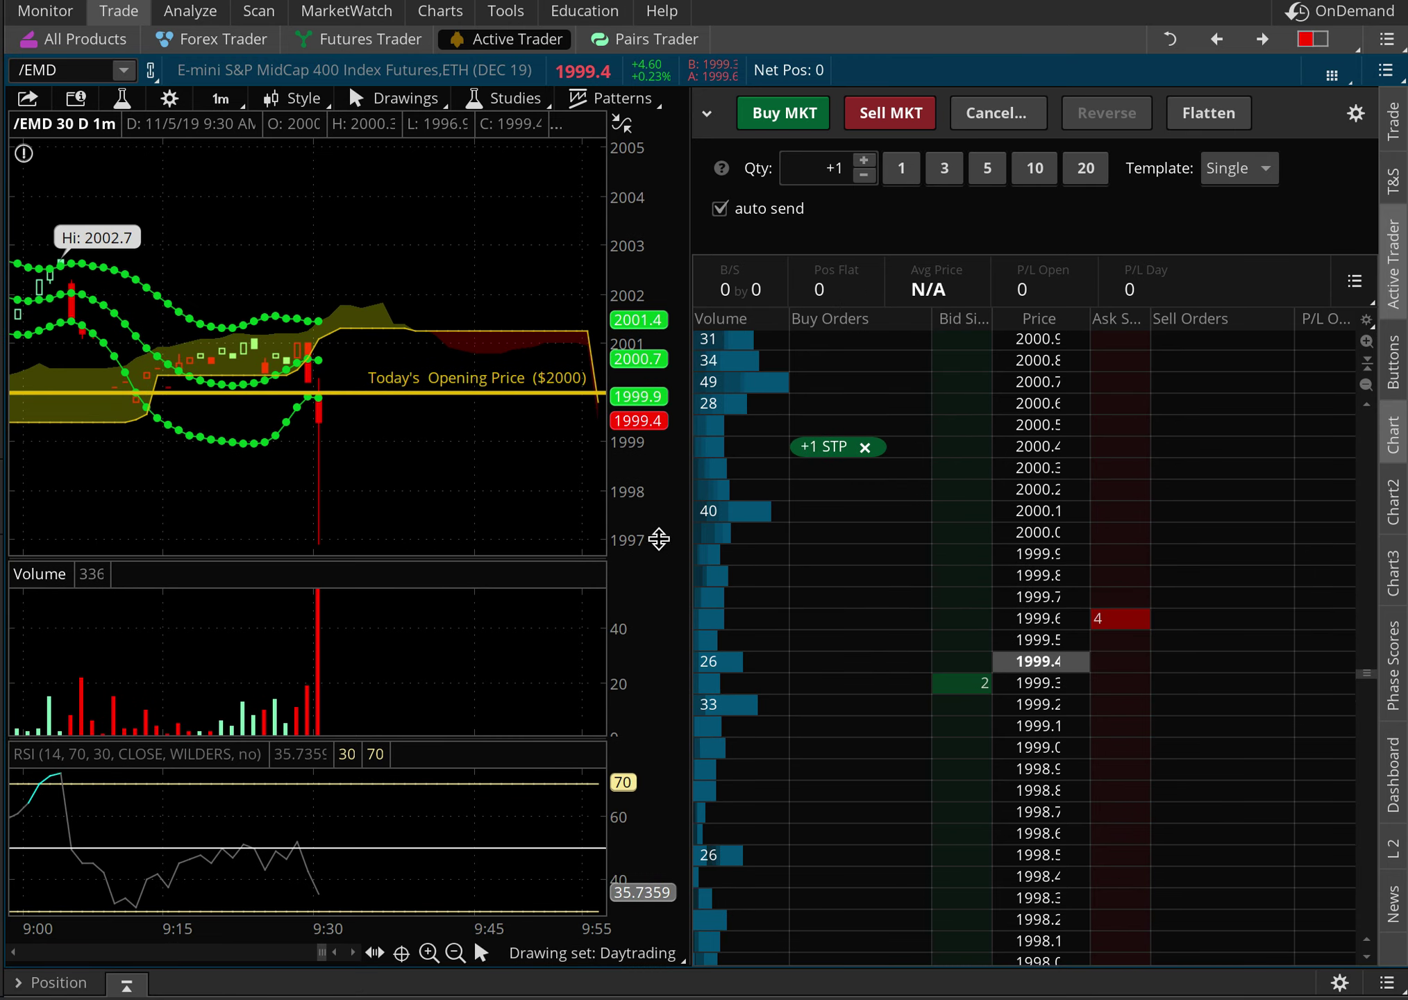
left_click_drag(640, 440, 640, 476)
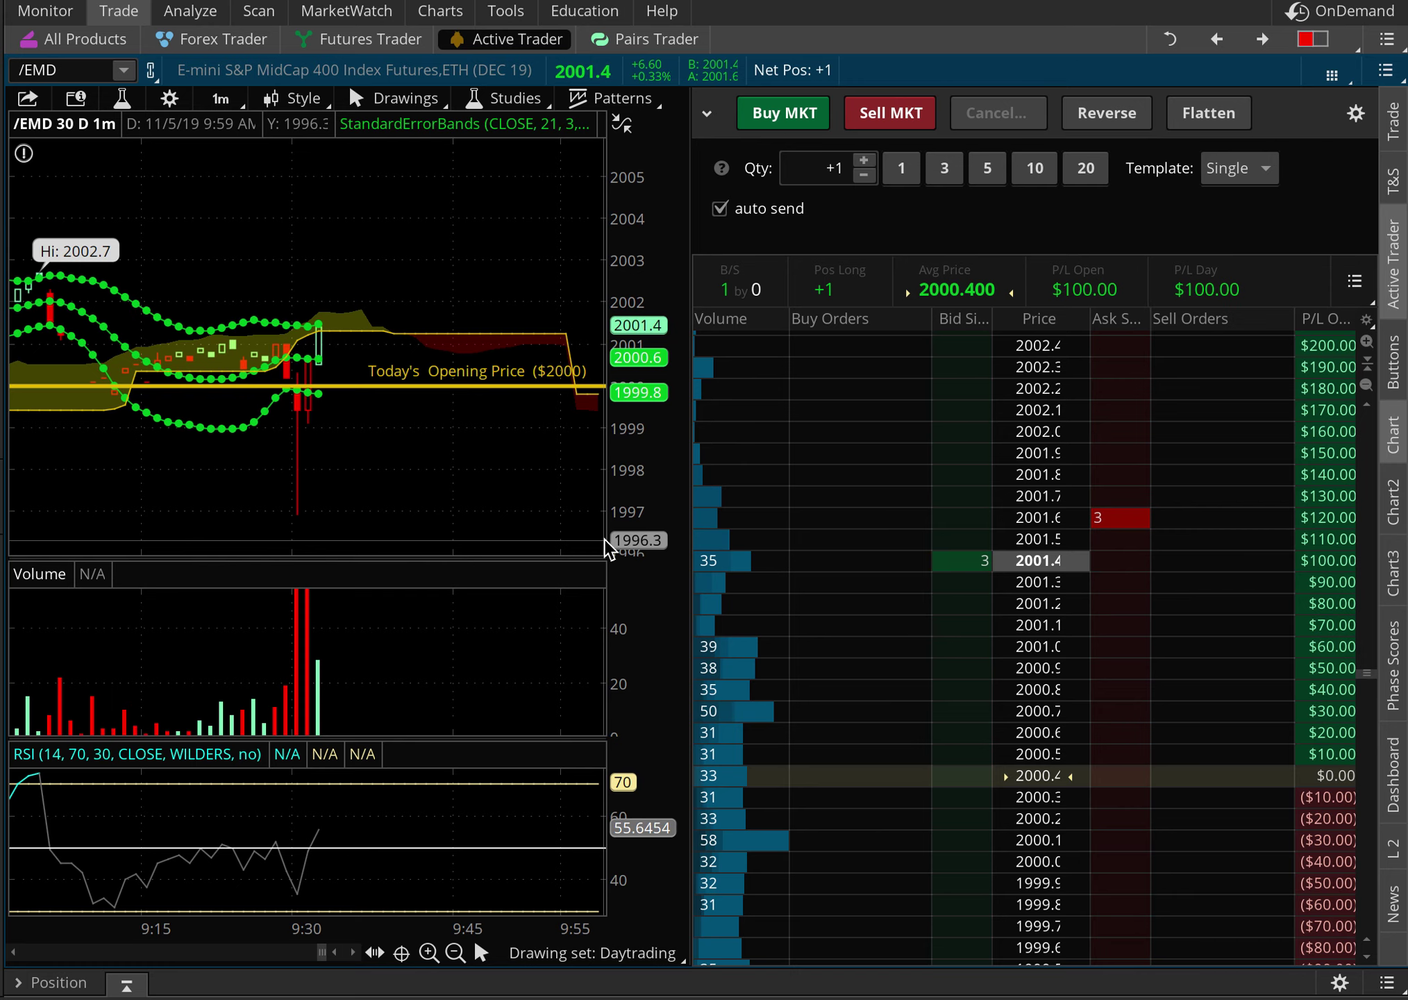
scroll(1063, 358, "up", 4)
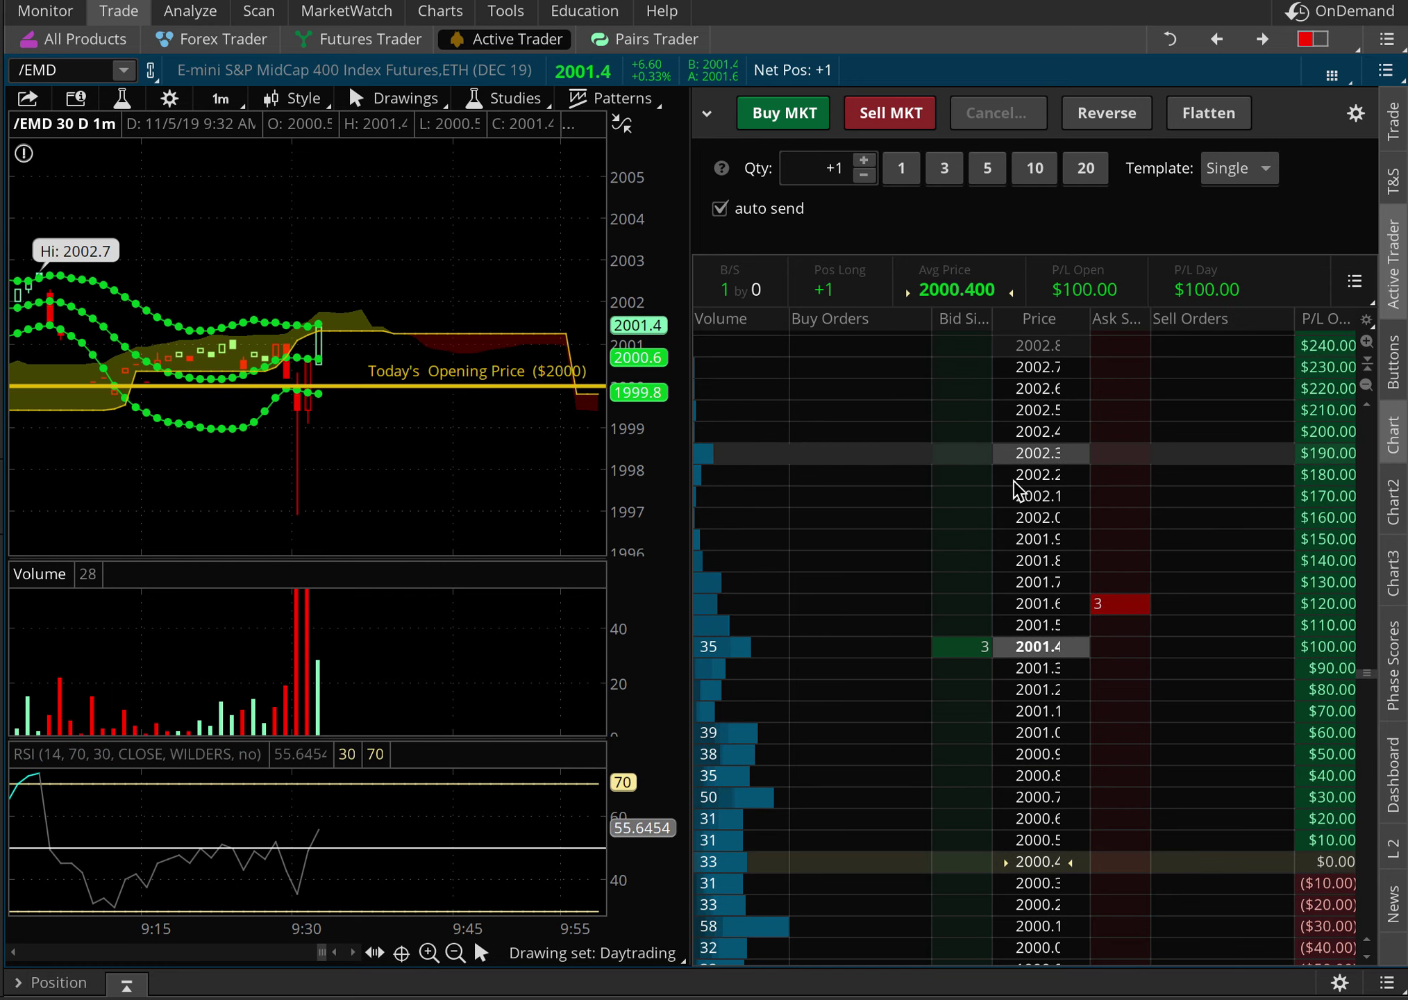
scroll(1056, 570, "up", 1)
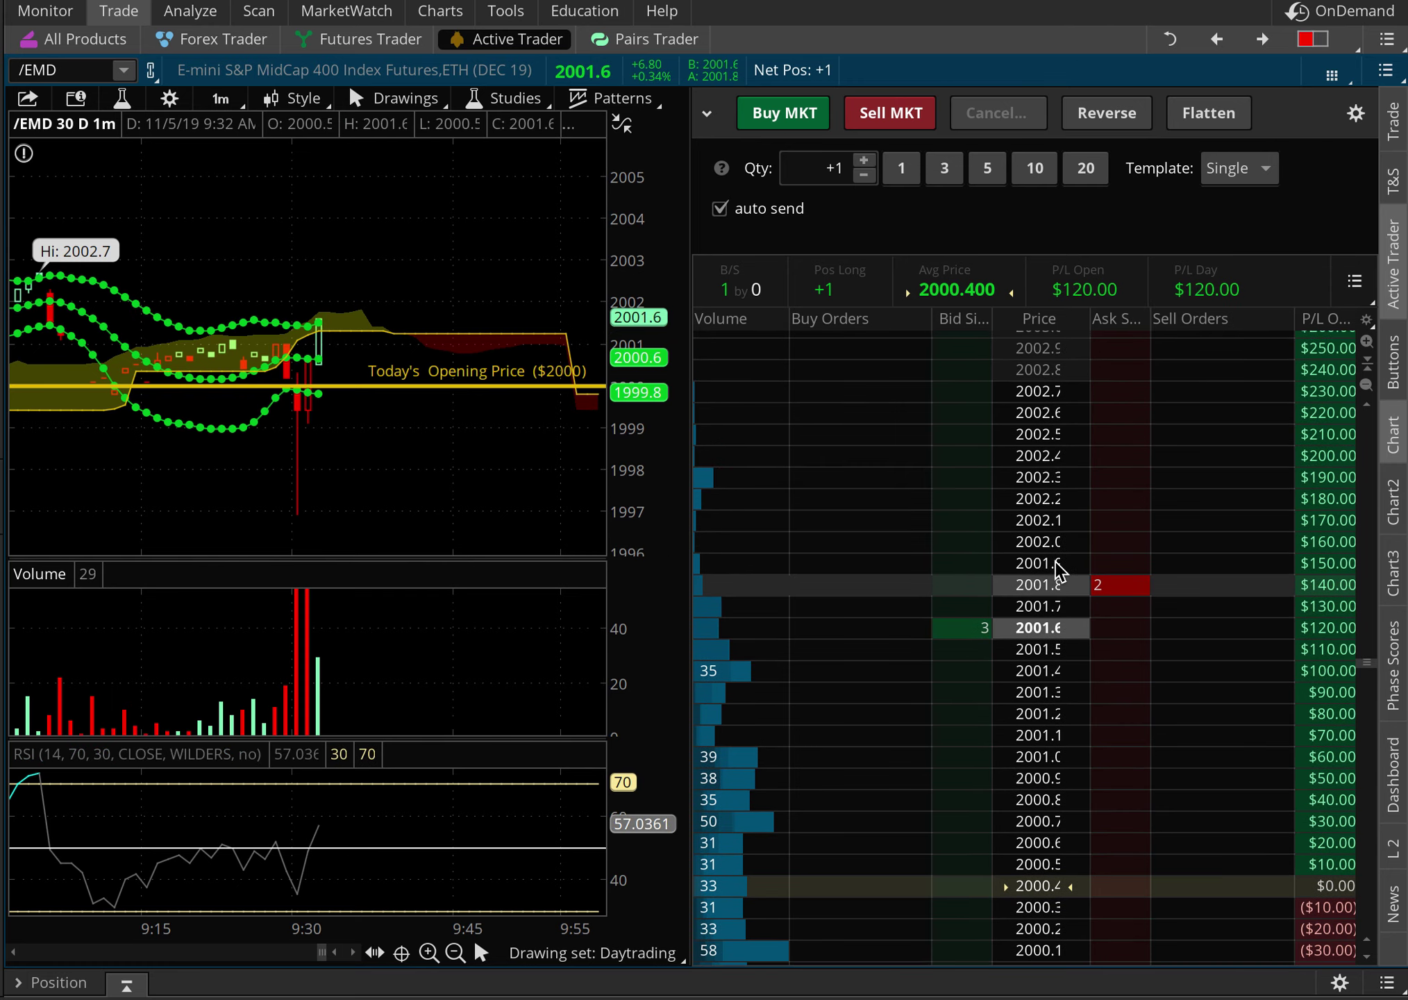
- Try a one-contract buy limit at 2001.4, then flatten the long /EMD position at market for $150 profit
left_click(964, 667)
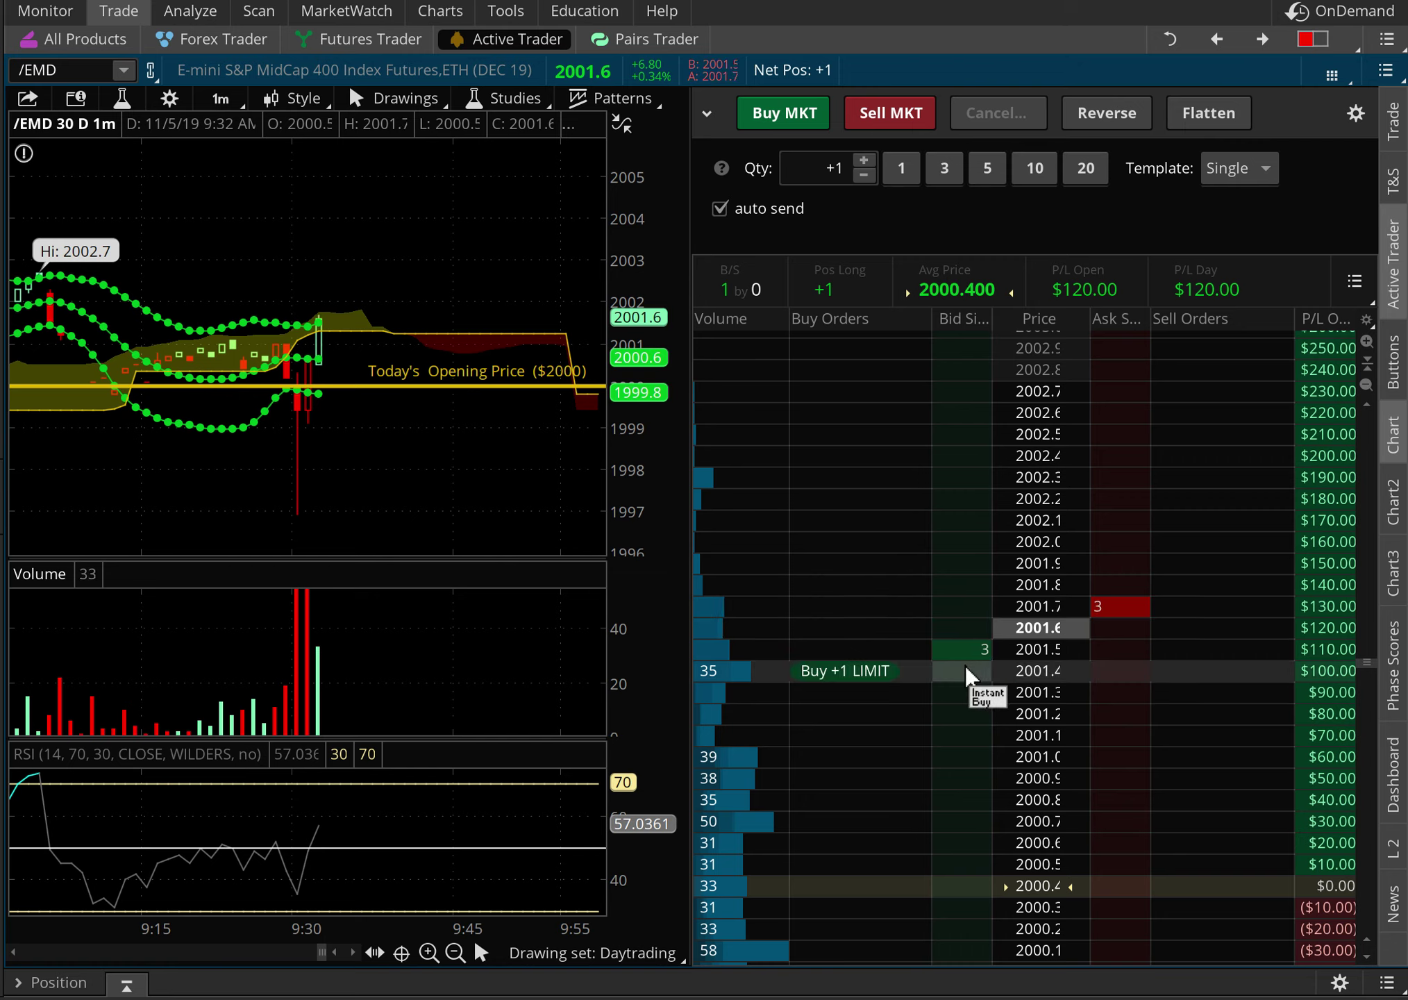
scroll(963, 668, "up", 2)
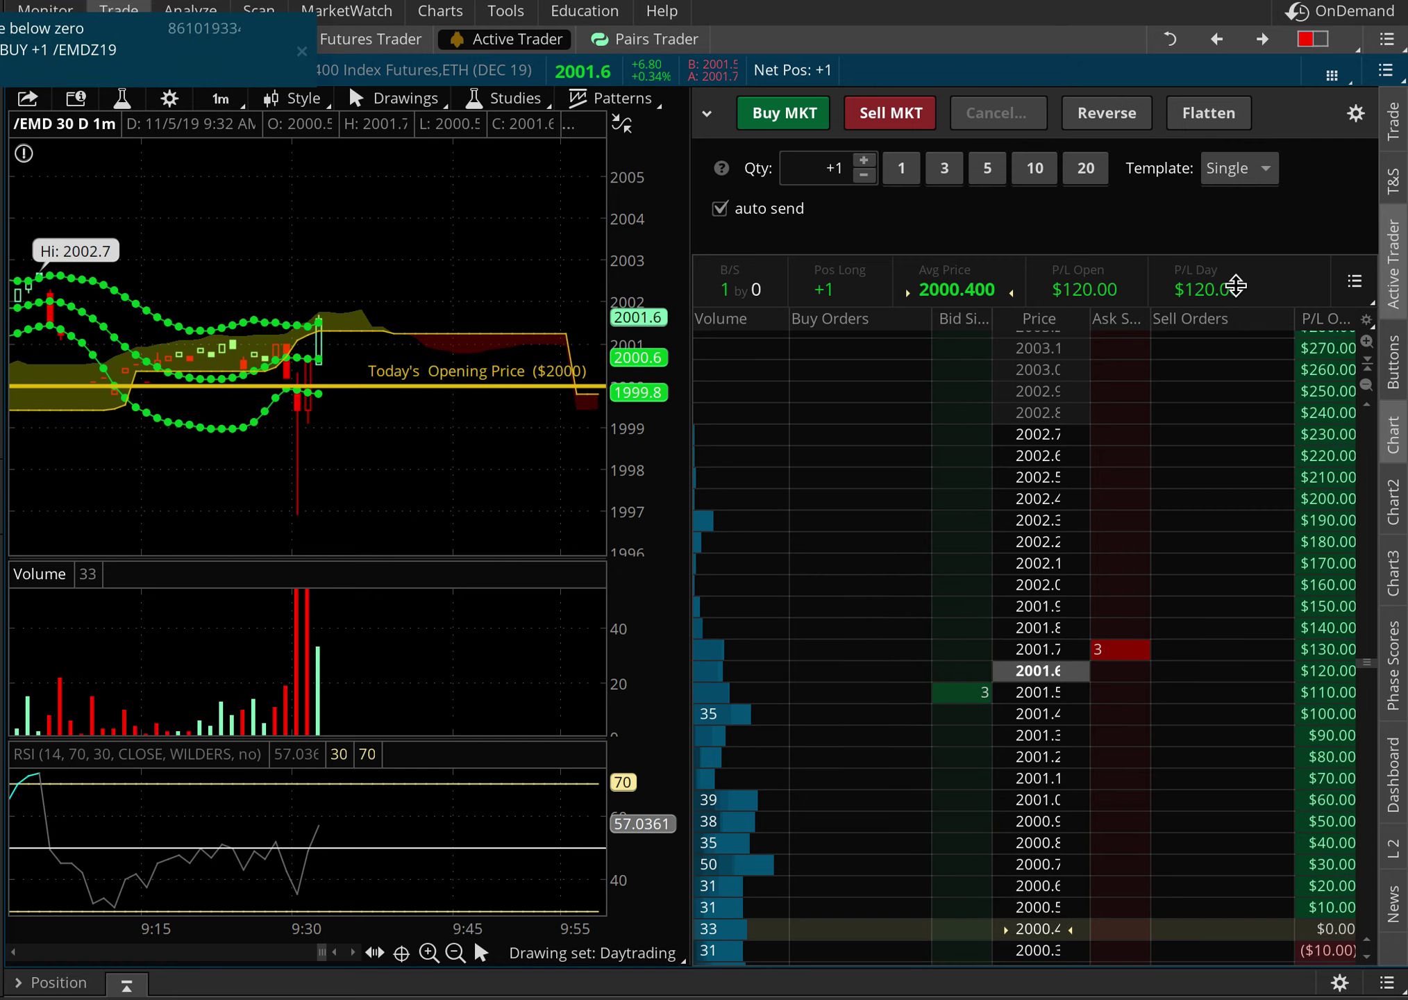
left_click(1218, 124)
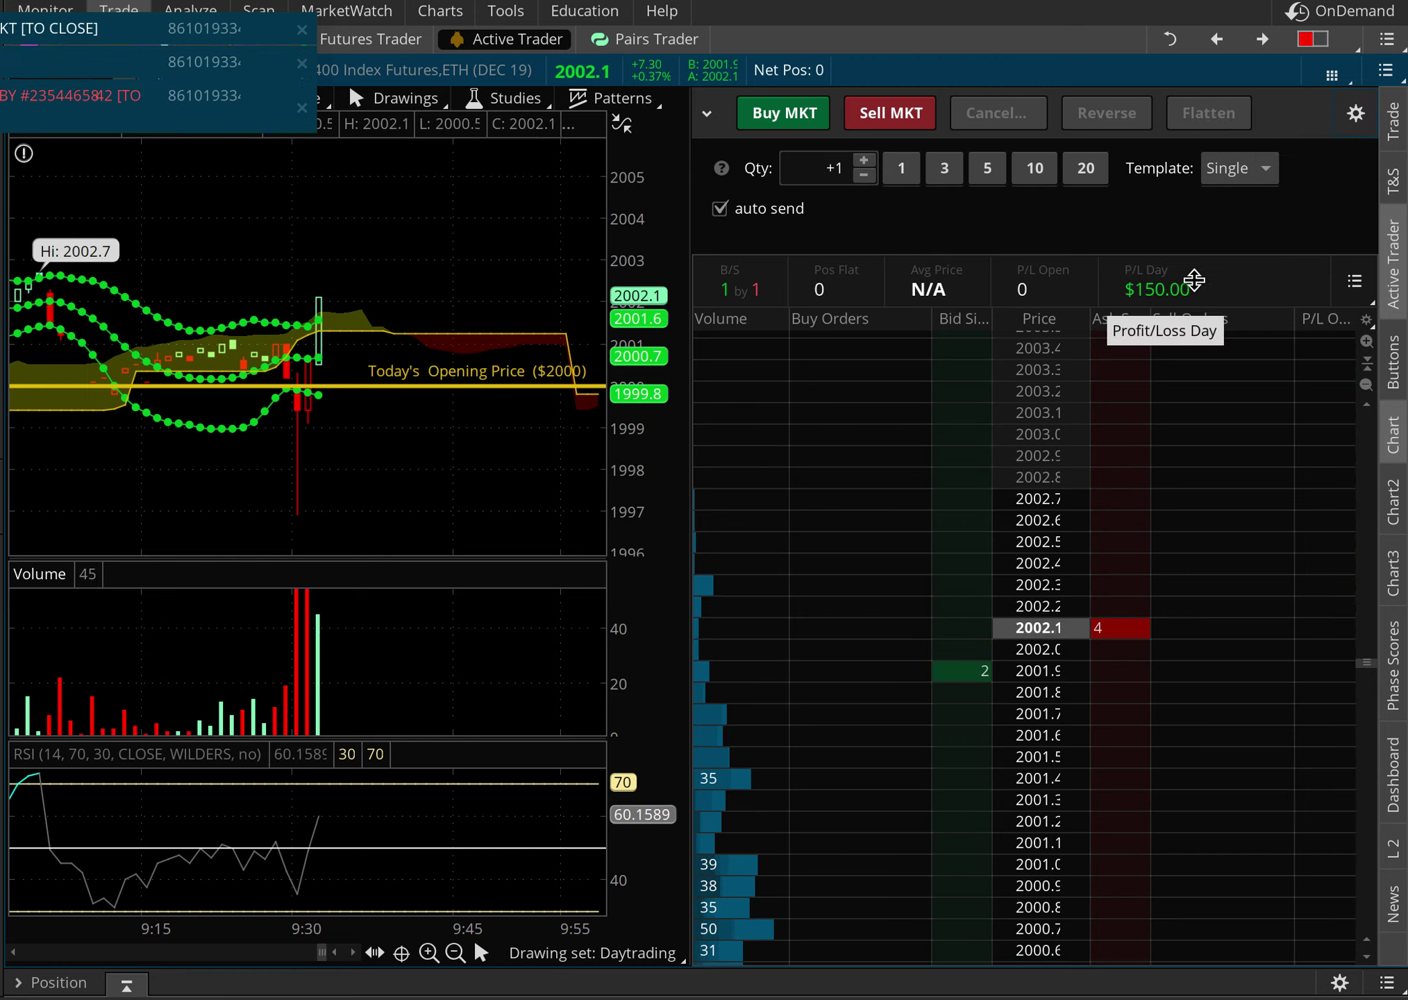